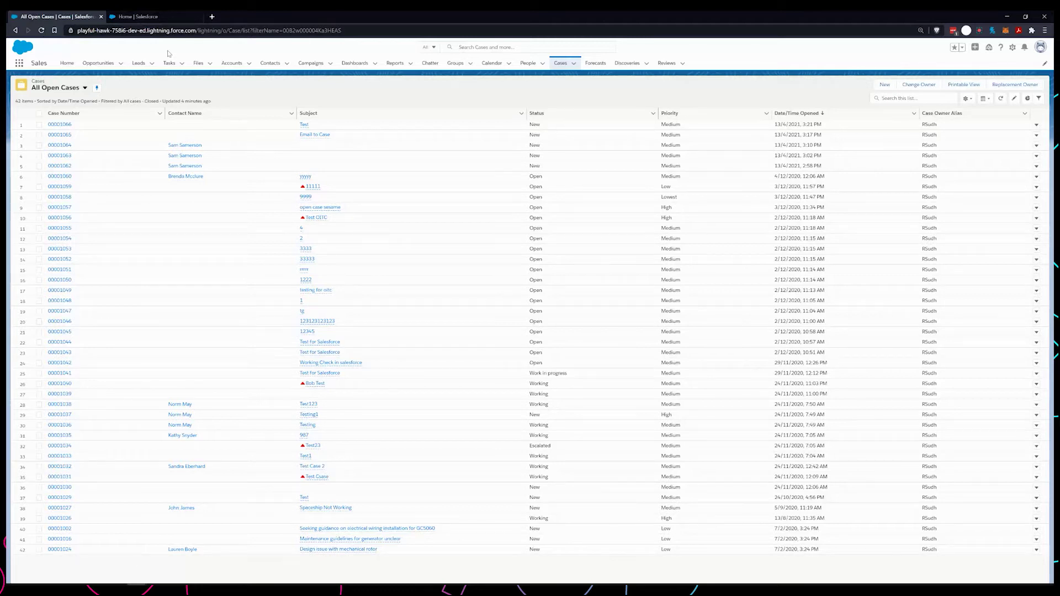
Find Email-to-Case via Quick Find 'email' and select the routing's Email Services Address.
{"action": "left_click", "coordinate": [154, 15]}
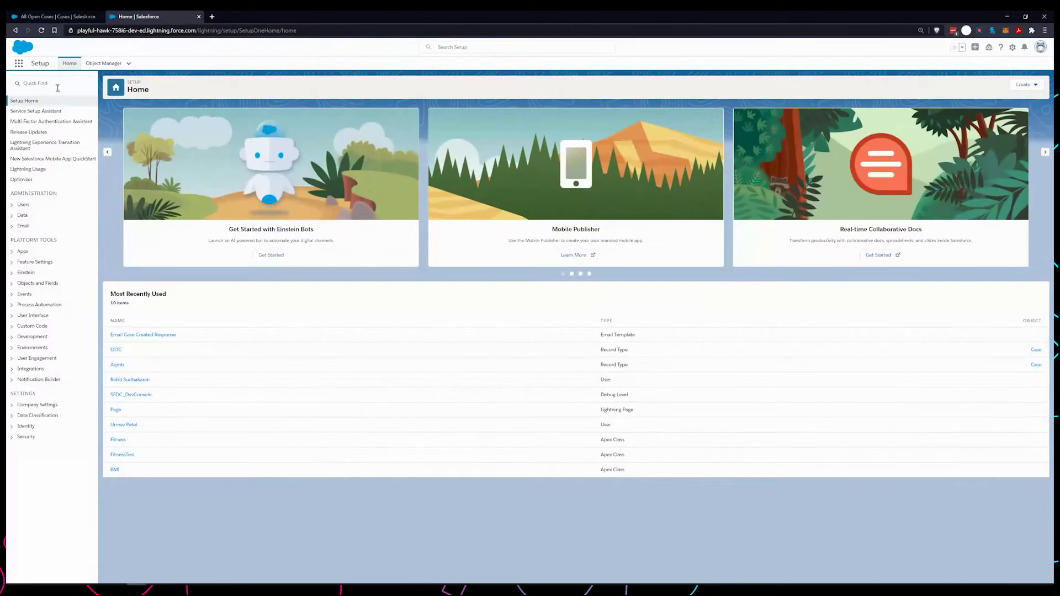
{"action": "left_click", "coordinate": [58, 86]}
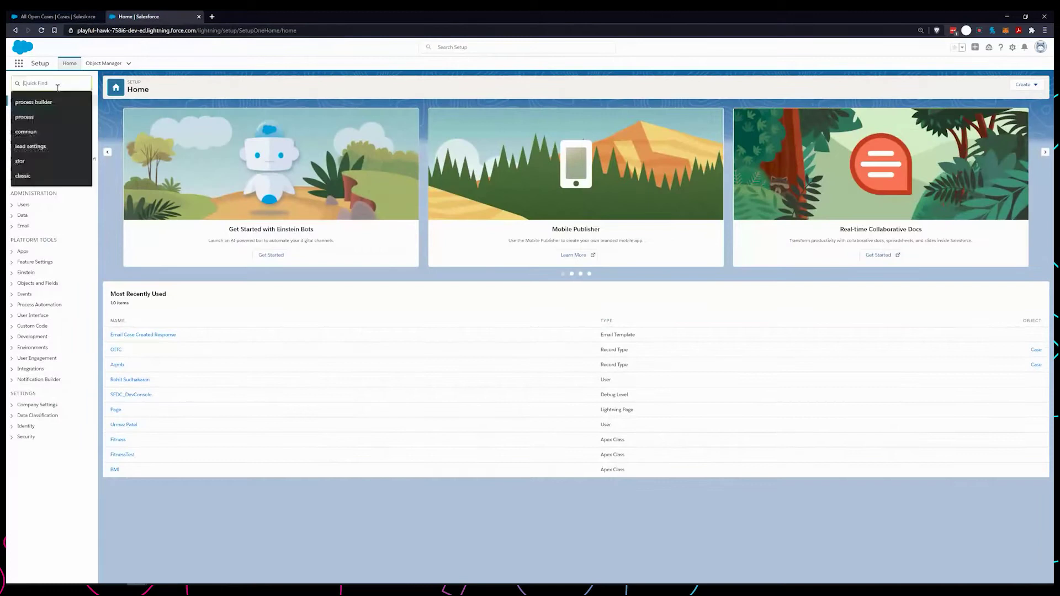
{"action": "type", "text": "emai"}
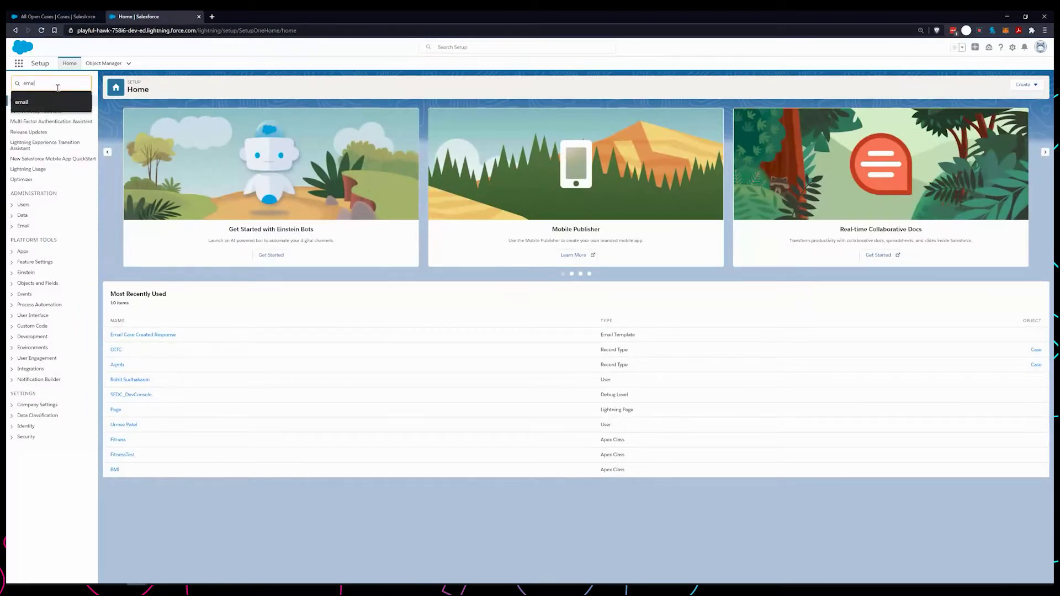
{"action": "type", "text": "l-"}
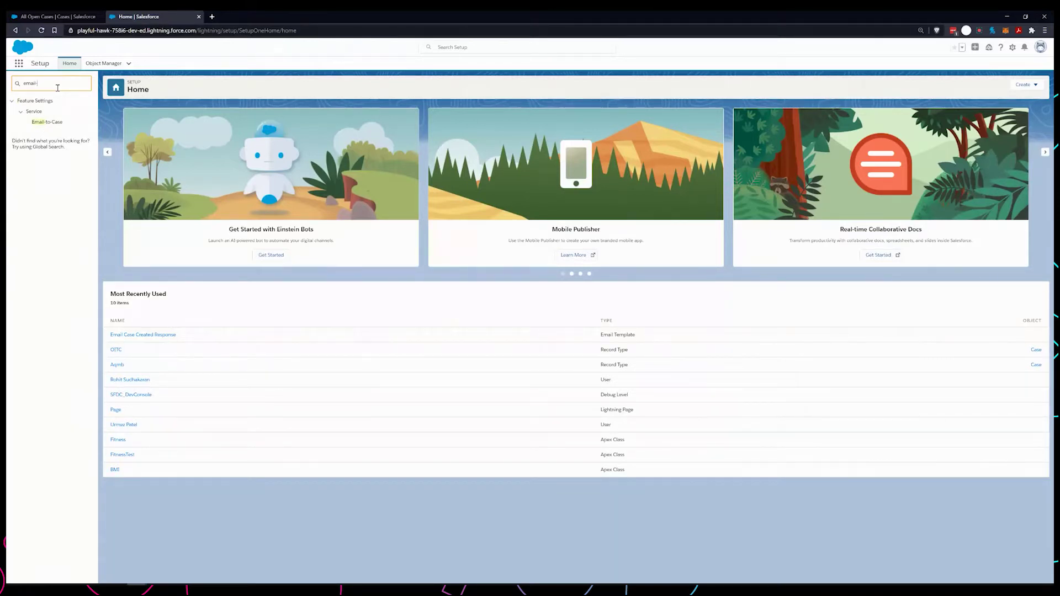
{"action": "left_click", "coordinate": [60, 124]}
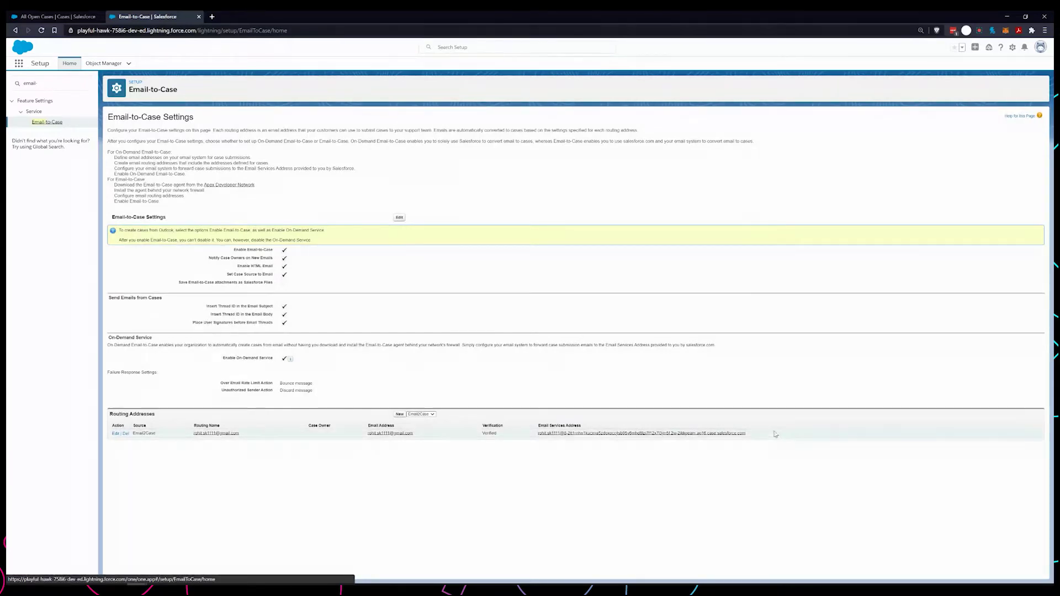
{"action": "left_click_drag", "start_coordinate": [746, 434], "coordinate": [538, 434]}
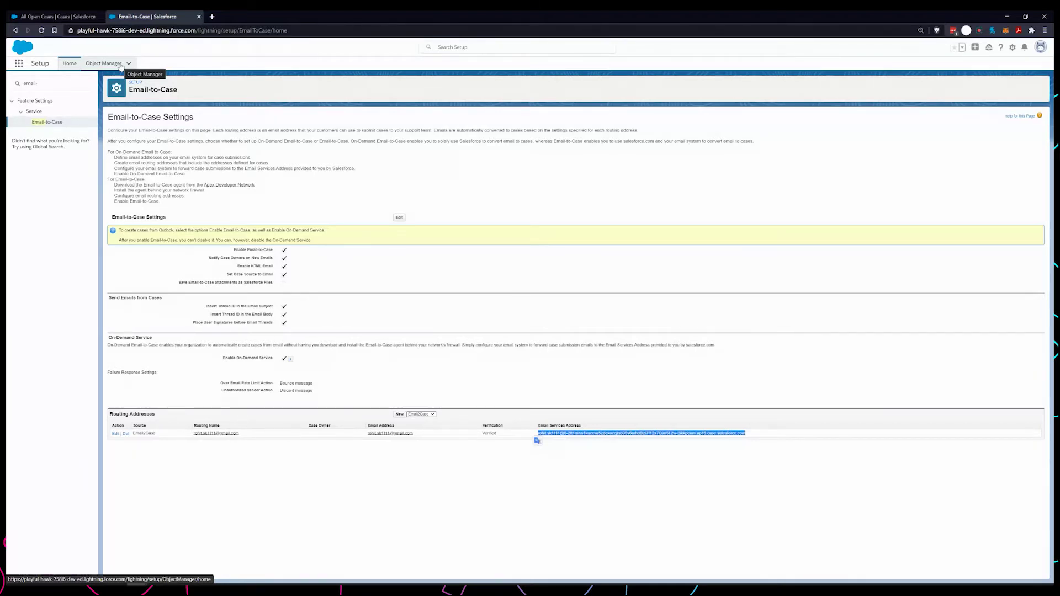
Open the Case Auto-Response Rules page with a Quick Find search for 'respo'.
{"action": "left_click", "coordinate": [76, 83]}
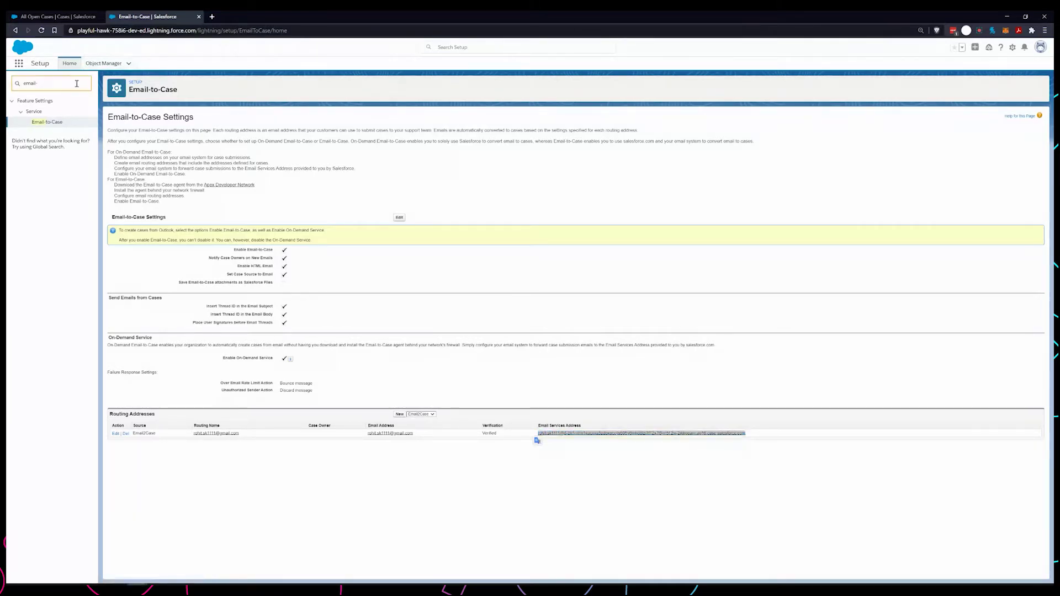
{"action": "key", "text": "ctrl+a"}
{"action": "type", "text": "e"}
{"action": "type", "text": "es"}
{"action": "type", "text": "po"}
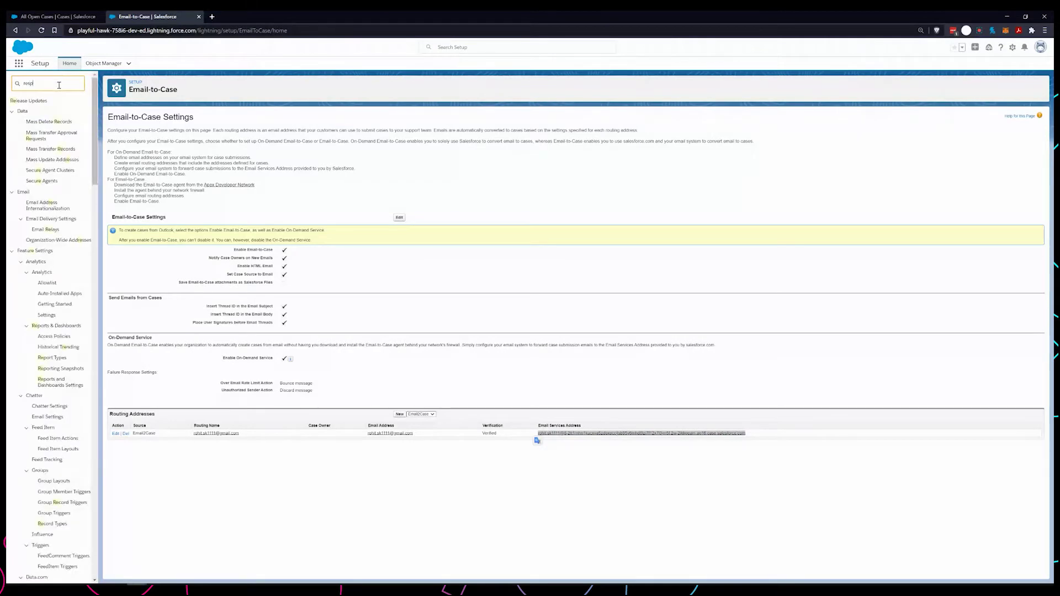
{"action": "left_click", "coordinate": [67, 145]}
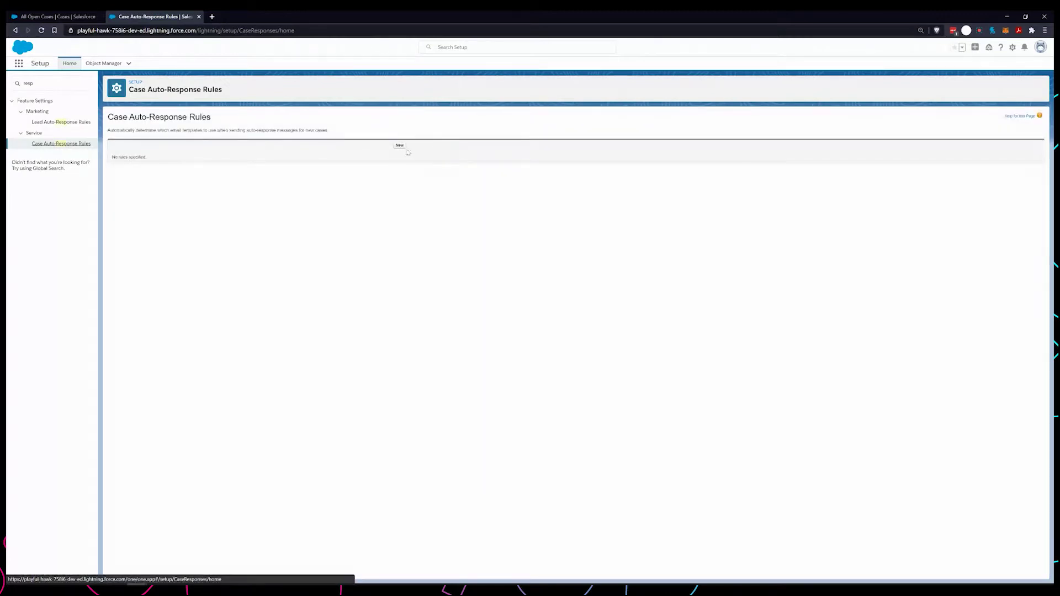
Create a new rule named 'Email Response' and tick Active.
{"action": "left_click", "coordinate": [400, 146]}
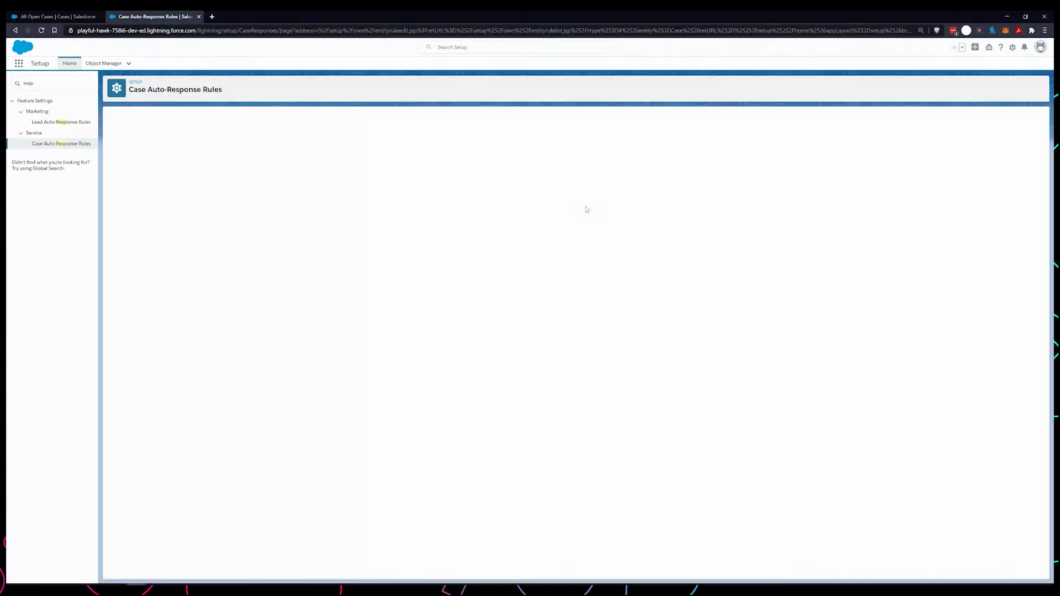
{"action": "left_click", "coordinate": [327, 163]}
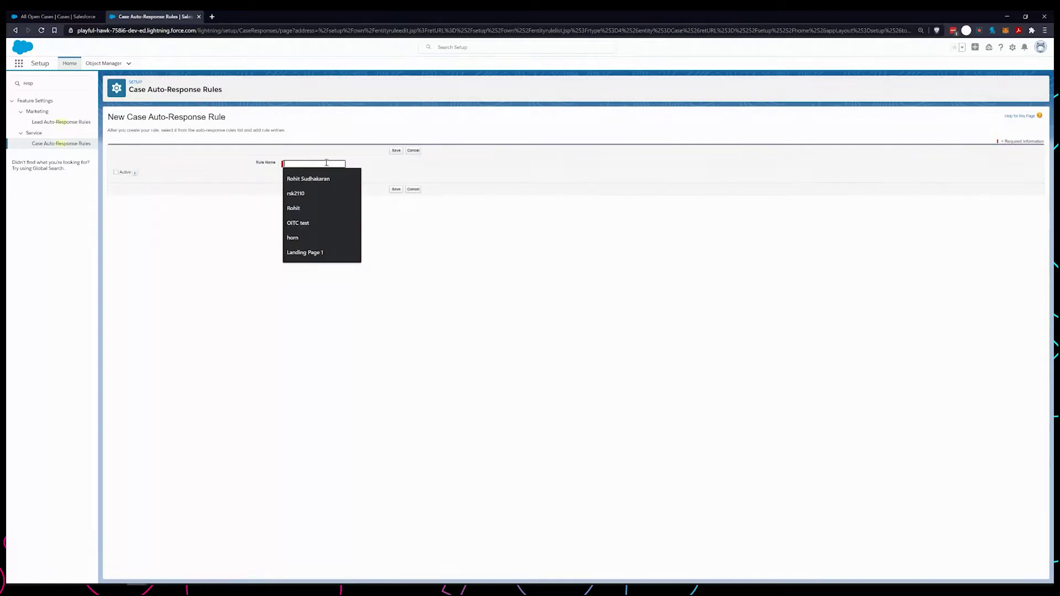
{"action": "type", "text": "Em"}
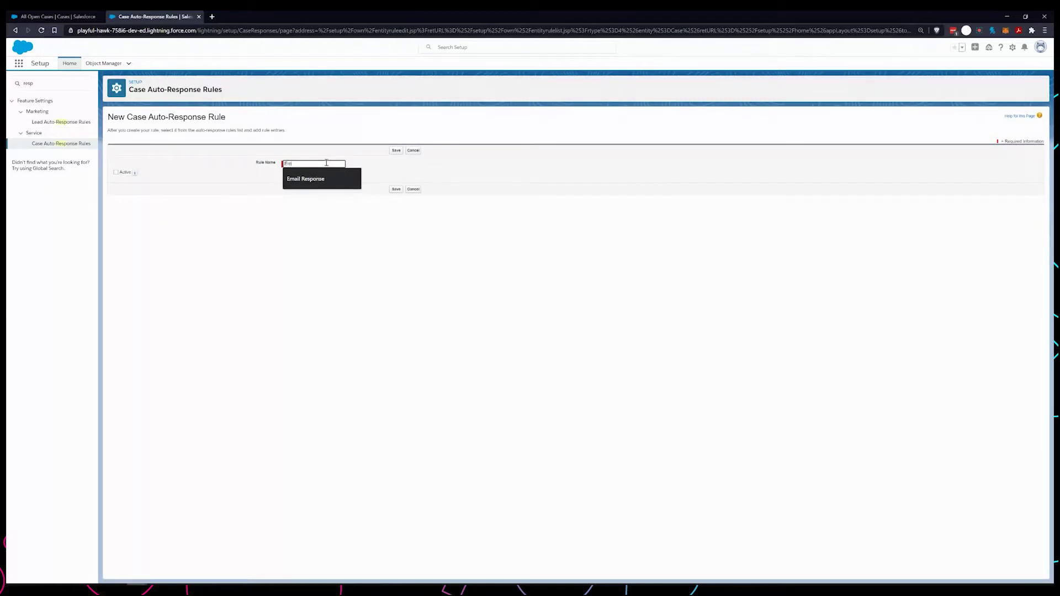
{"action": "type", "text": "ail REsponse"}
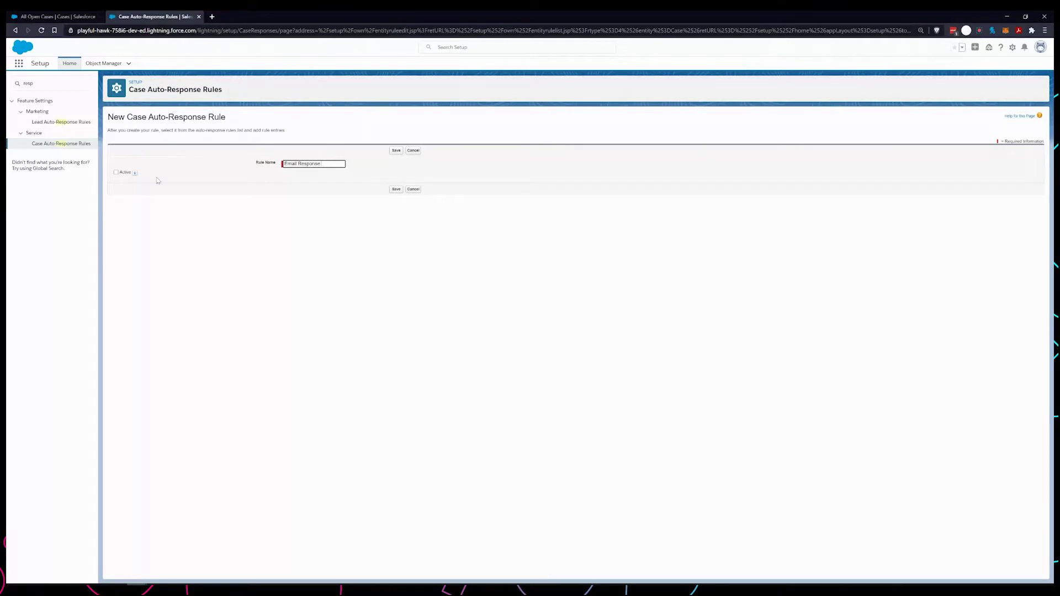
{"action": "left_click", "coordinate": [116, 173]}
{"action": "mouse_move", "coordinate": [138, 174]}
Save the Email Response rule, reopen it, and start a new rule entry.
{"action": "left_click", "coordinate": [396, 189]}
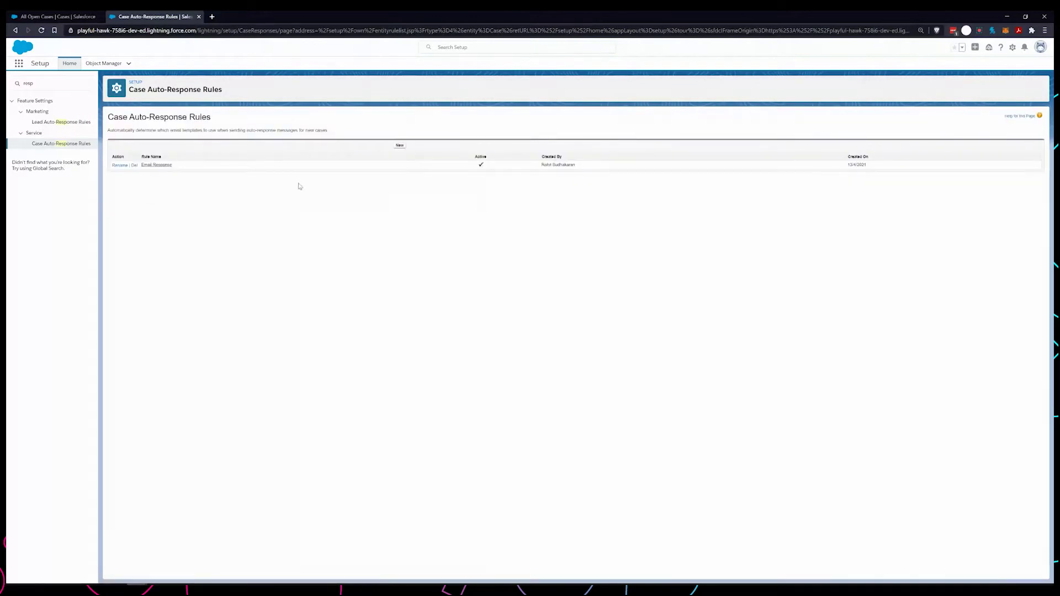
{"action": "left_click", "coordinate": [158, 167]}
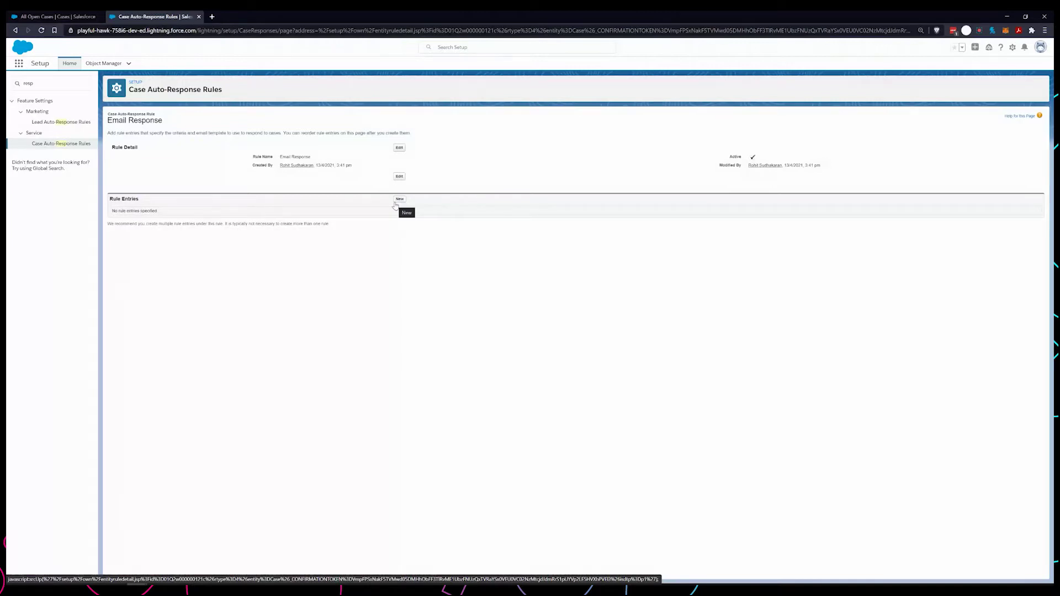
{"action": "left_click", "coordinate": [398, 200]}
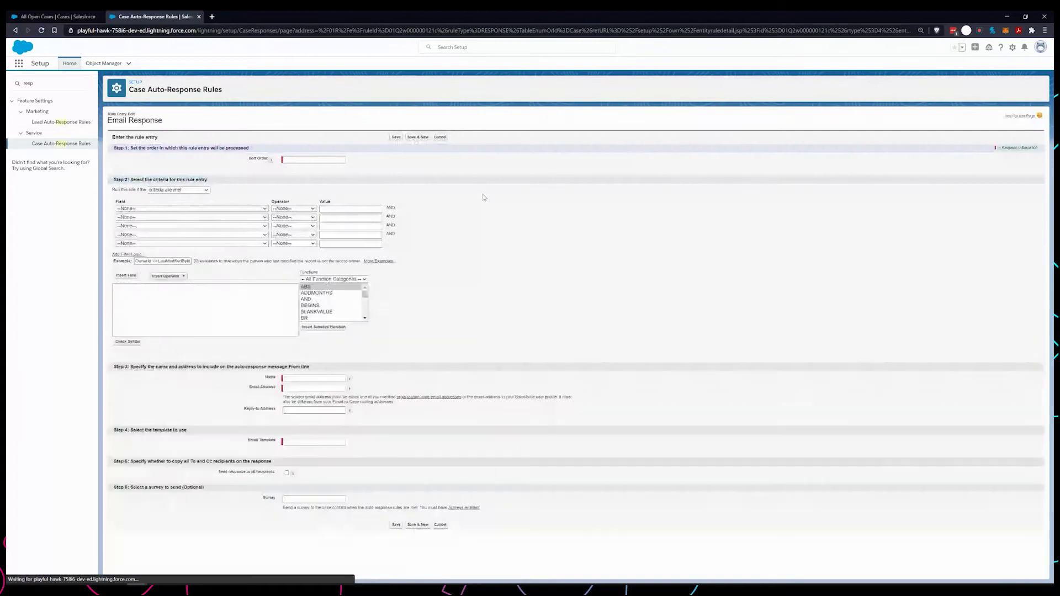
Give the entry sort order 1 and the criterion Case: Case Origin equals Email.
{"action": "left_click", "coordinate": [320, 158]}
{"action": "type", "text": "1"}
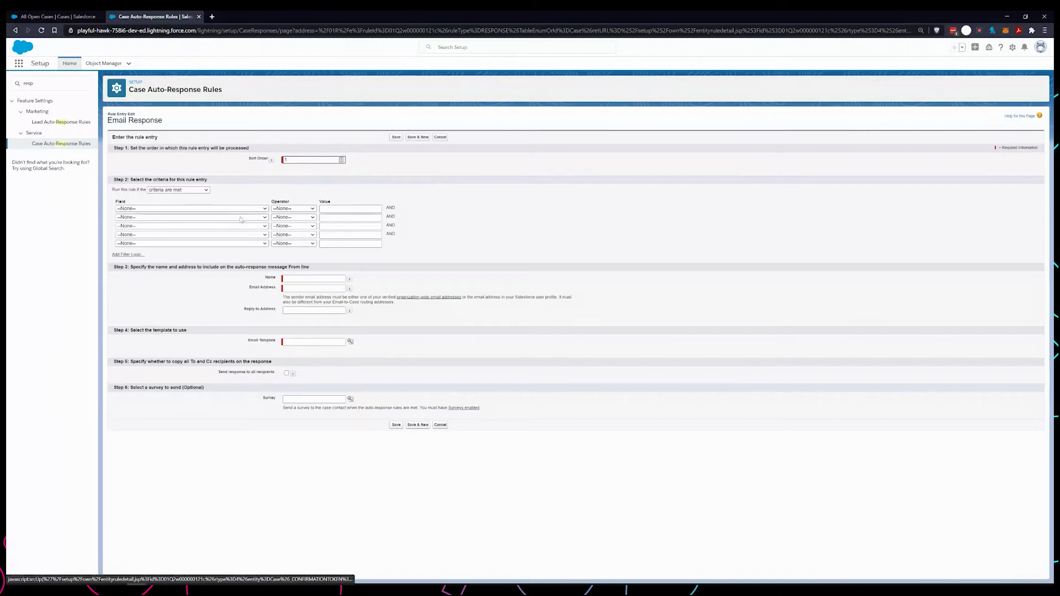
{"action": "left_click", "coordinate": [239, 210]}
{"action": "left_click", "coordinate": [215, 258]}
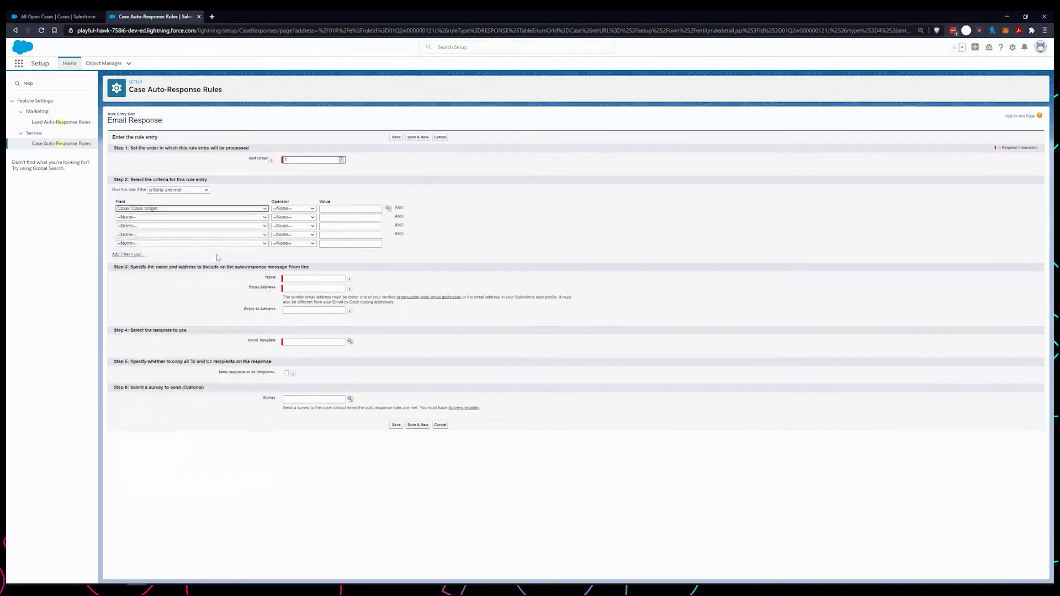
{"action": "left_click", "coordinate": [310, 210]}
{"action": "left_click", "coordinate": [305, 233]}
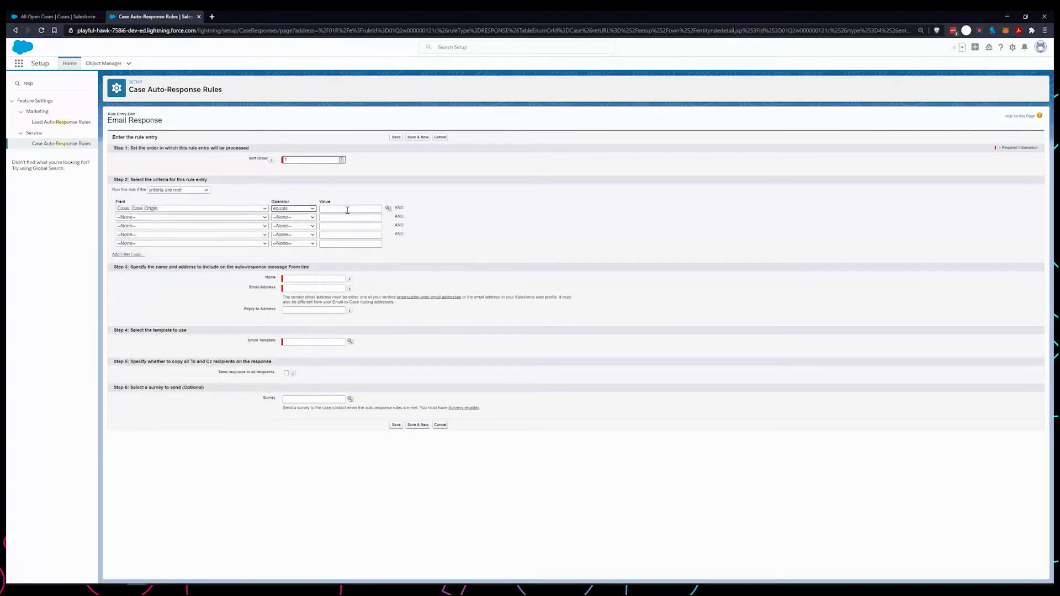
{"action": "left_click", "coordinate": [348, 210]}
{"action": "left_click", "coordinate": [387, 209]}
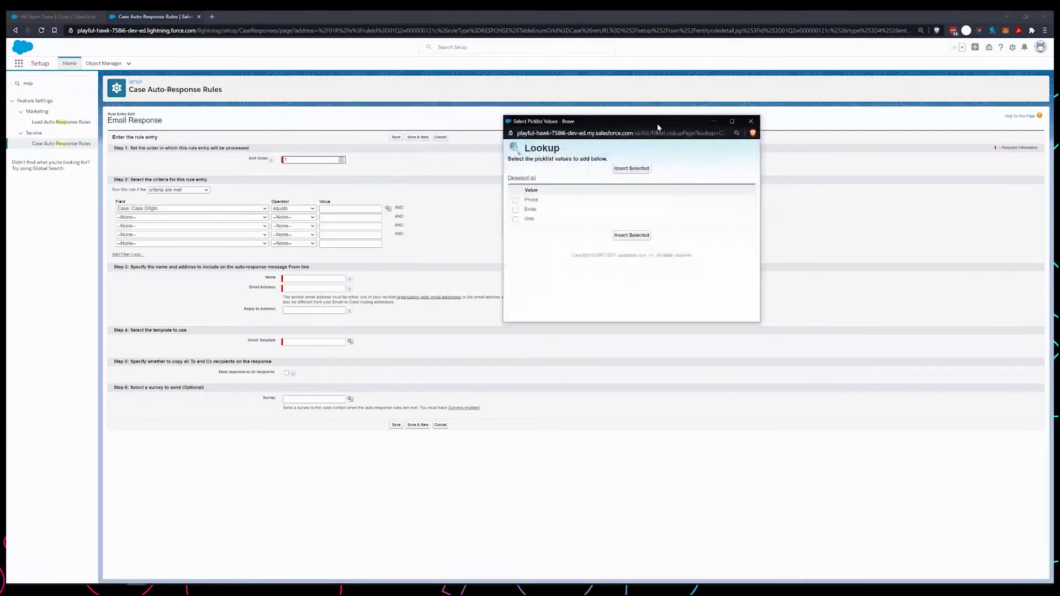
{"action": "left_click", "coordinate": [516, 210]}
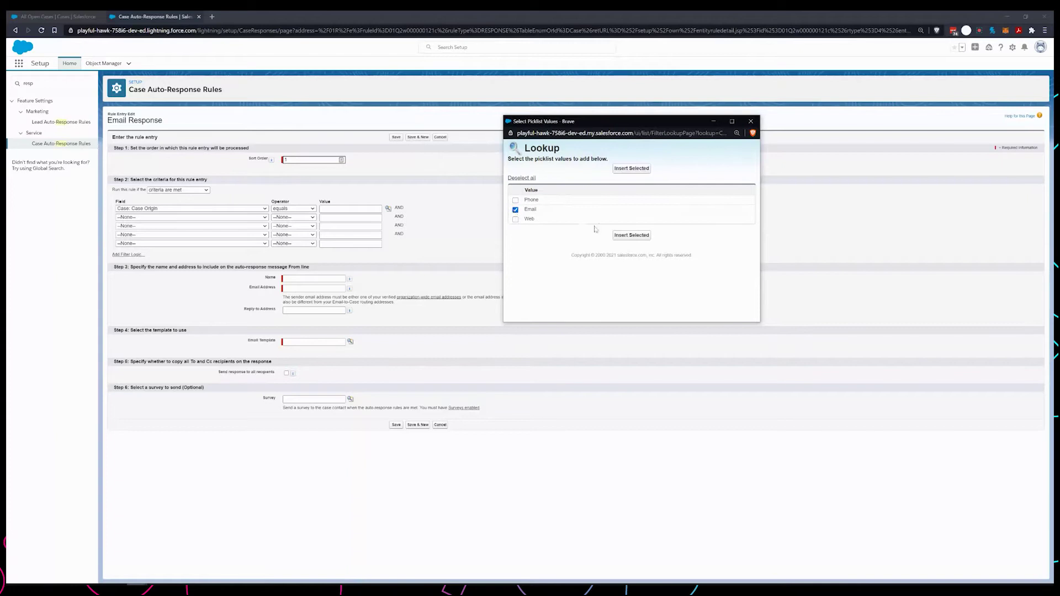
{"action": "left_click", "coordinate": [632, 235]}
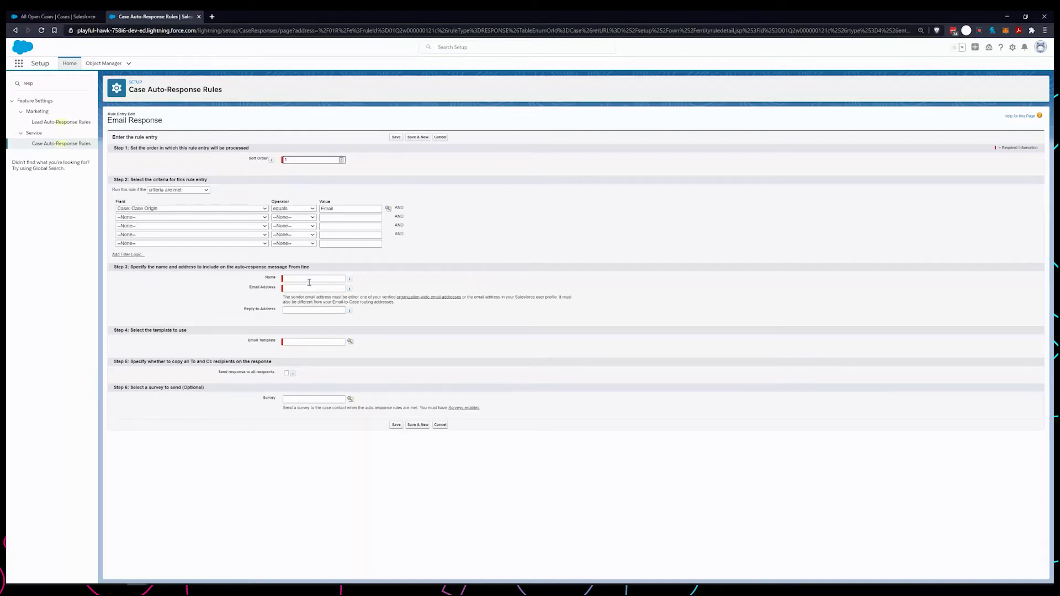
Enter 'Customer Support' as the sender name.
{"action": "left_click", "coordinate": [310, 280]}
{"action": "type", "text": "Cus"}
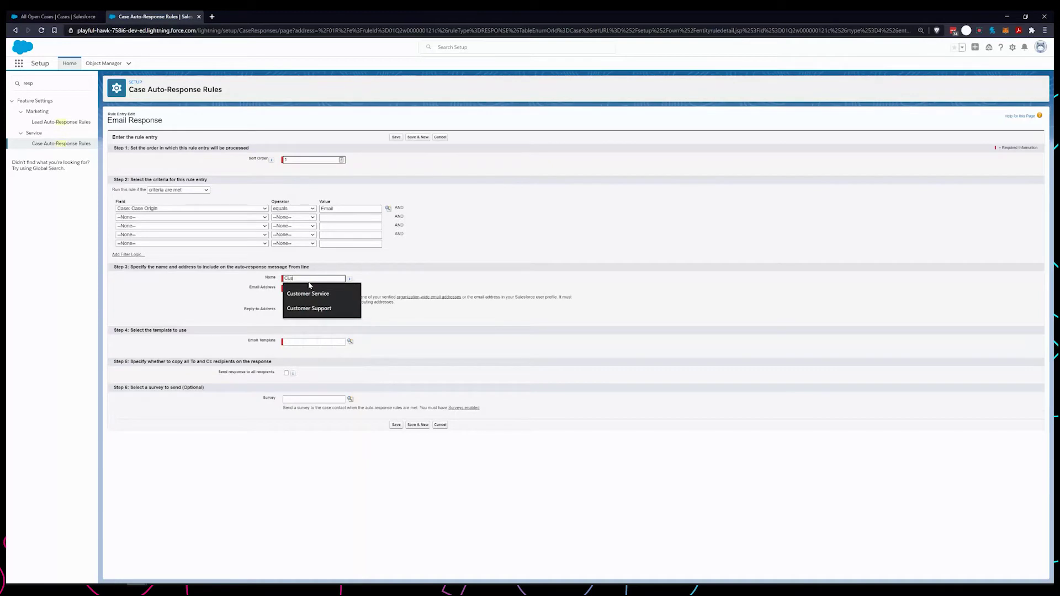
{"action": "type", "text": "tomer"}
{"action": "left_click", "coordinate": [499, 249]}
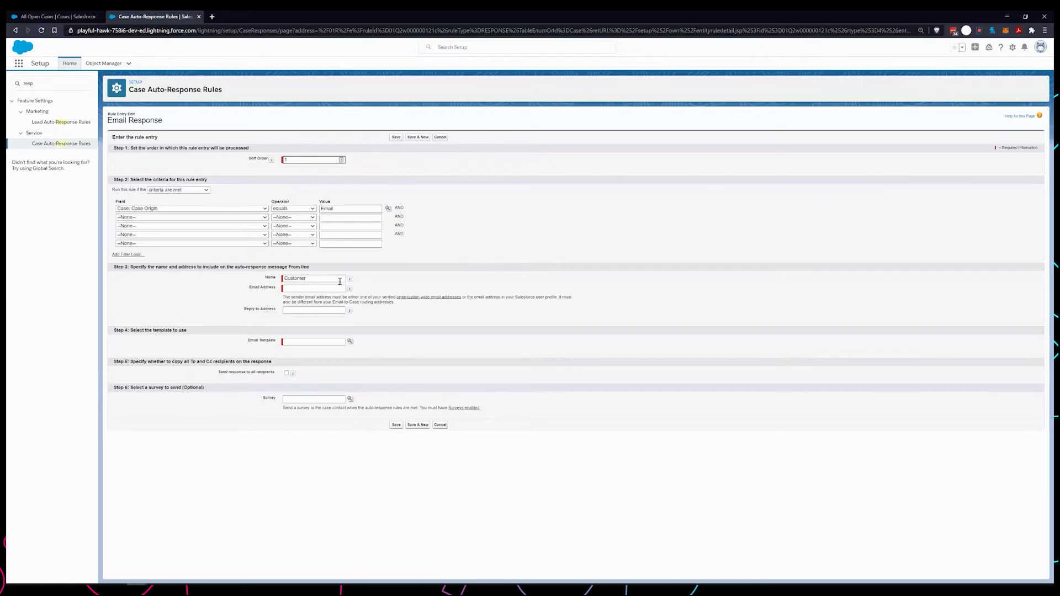
{"action": "left_click", "coordinate": [337, 280]}
{"action": "type", "text": "Sup"}
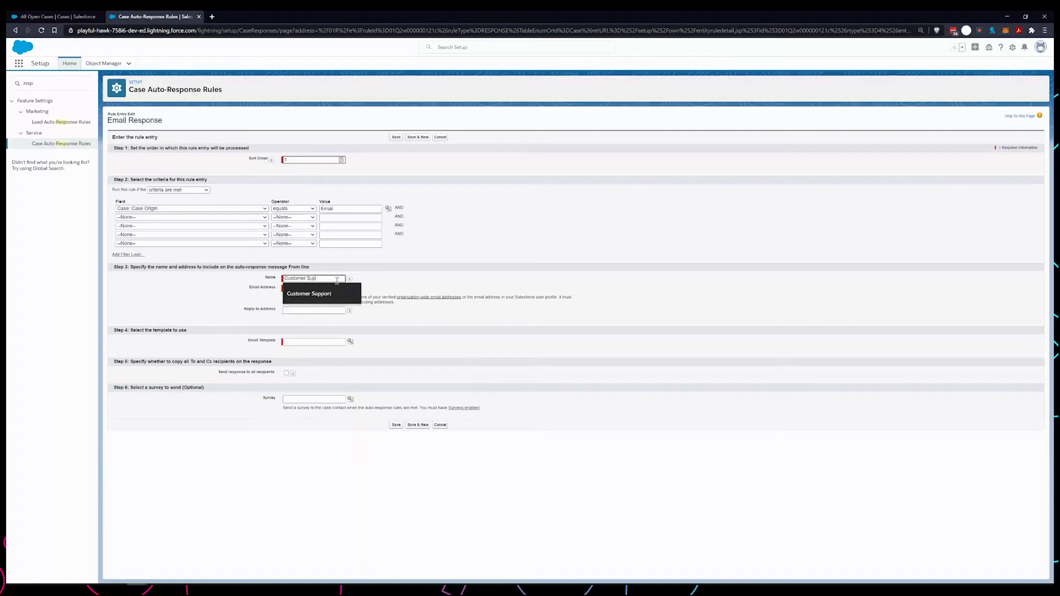
{"action": "type", "text": "port"}
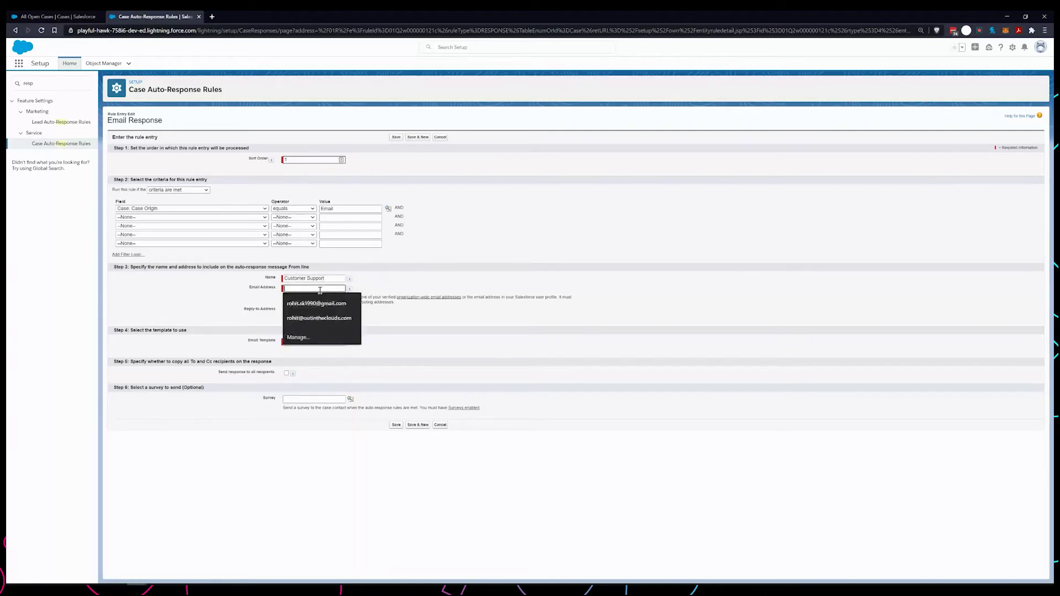
Choose the organization email as sender address and check the reply-to address.
{"action": "left_click", "coordinate": [320, 289]}
{"action": "left_click", "coordinate": [323, 318]}
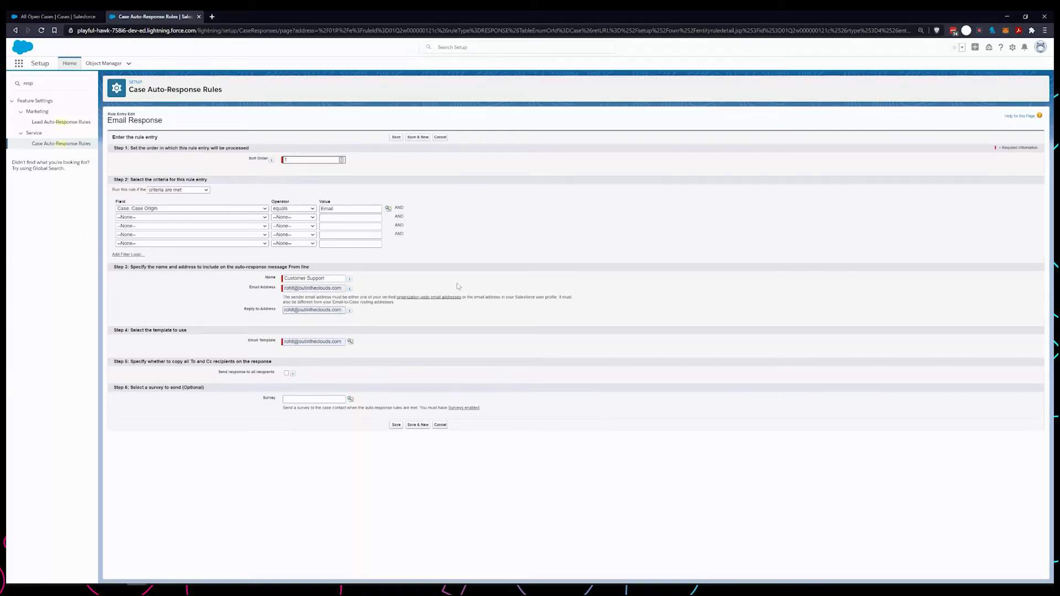
{"action": "triple_click", "coordinate": [339, 311]}
{"action": "left_click", "coordinate": [340, 311]}
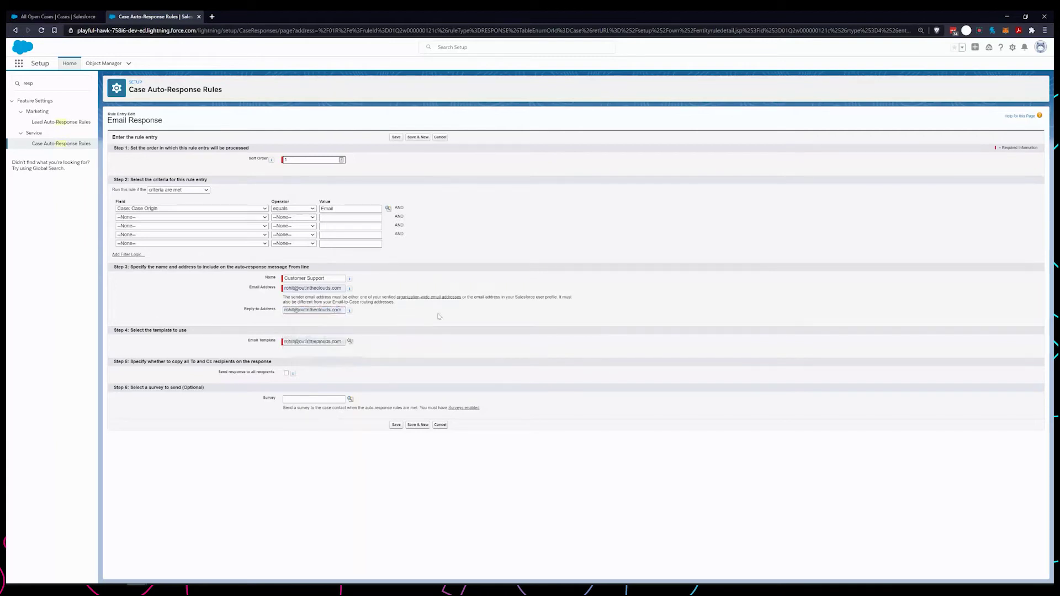
Search templates for 'case' and choose the Email Case Created Response template.
{"action": "left_click", "coordinate": [351, 342]}
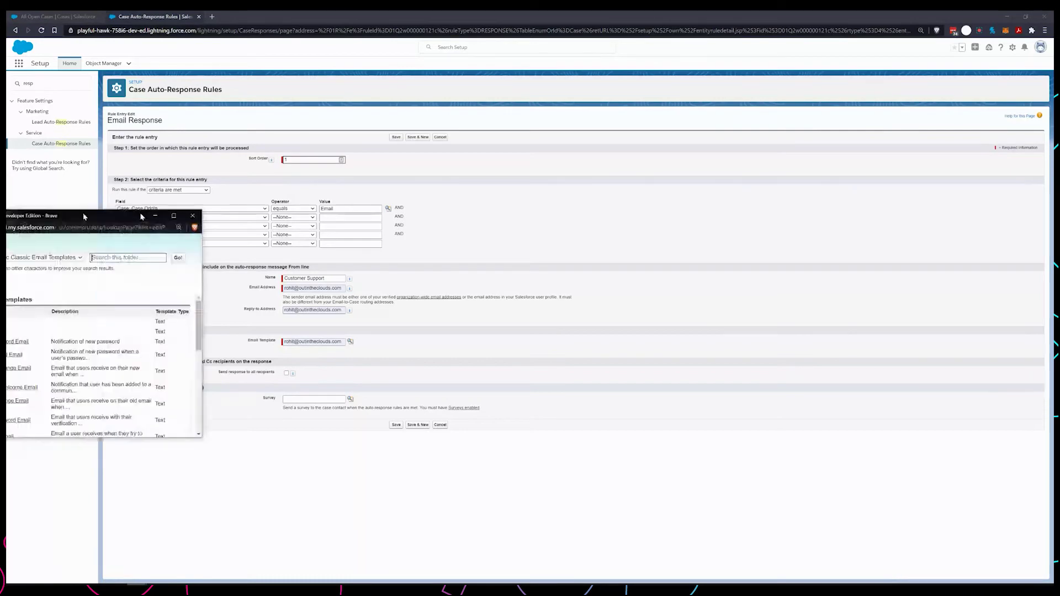
{"action": "left_click", "coordinate": [567, 251]}
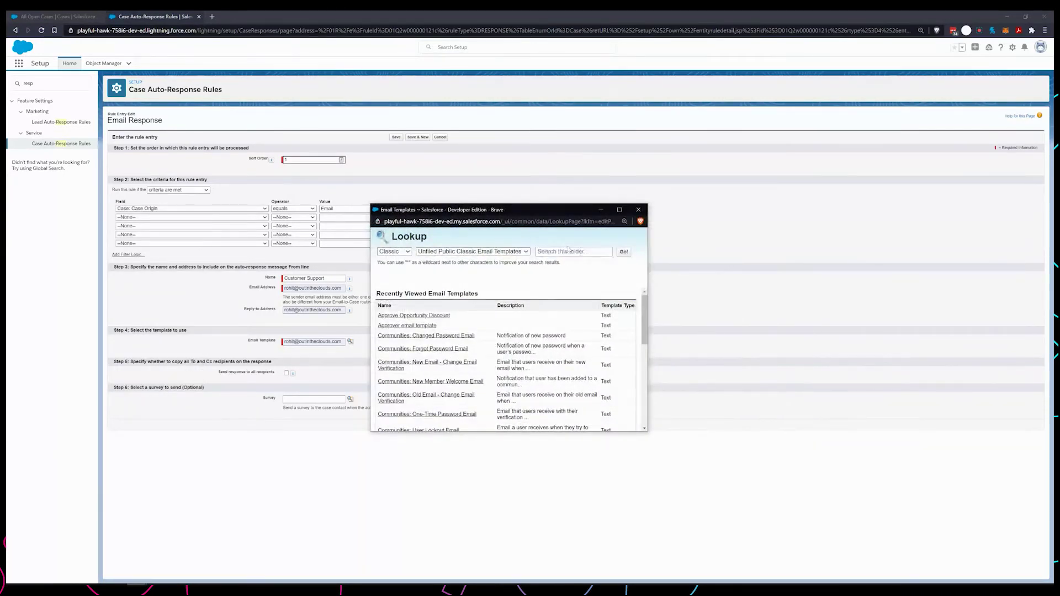
{"action": "type", "text": "case"}
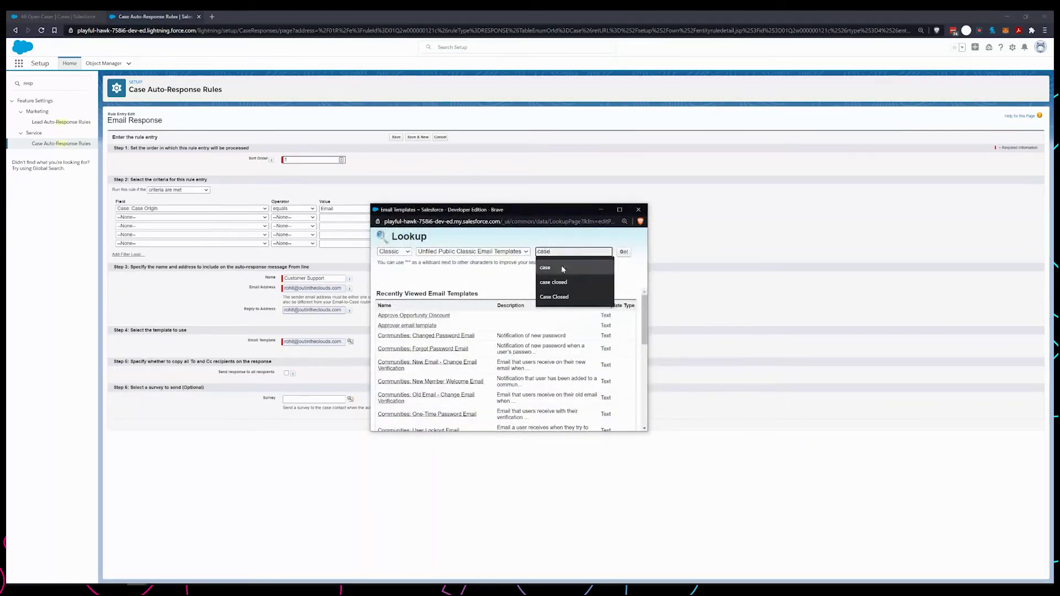
{"action": "left_click", "coordinate": [561, 266]}
{"action": "left_click", "coordinate": [623, 252]}
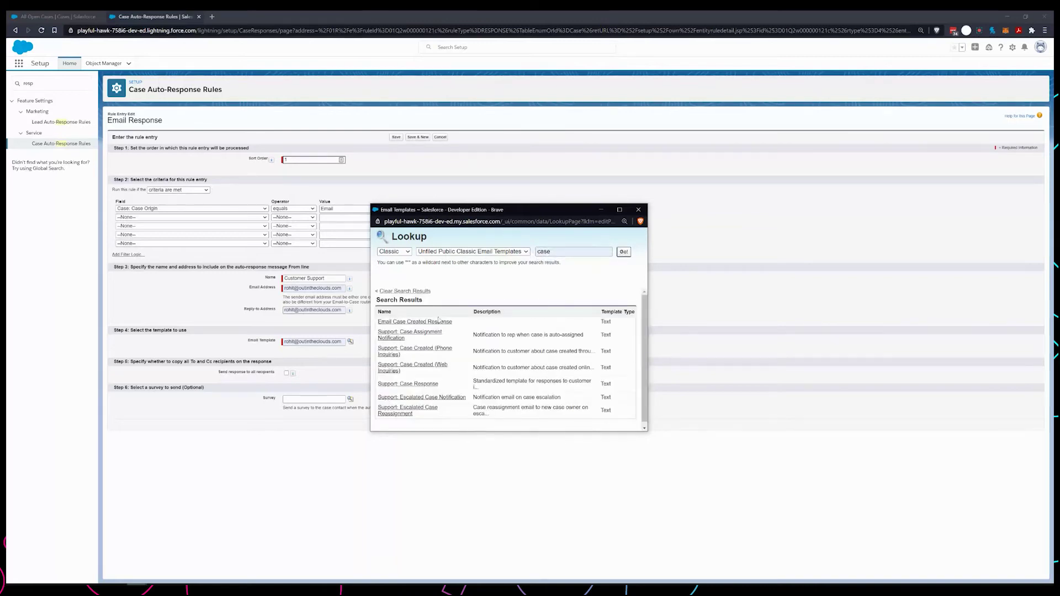
{"action": "left_click", "coordinate": [439, 322]}
{"action": "left_click", "coordinate": [497, 356]}
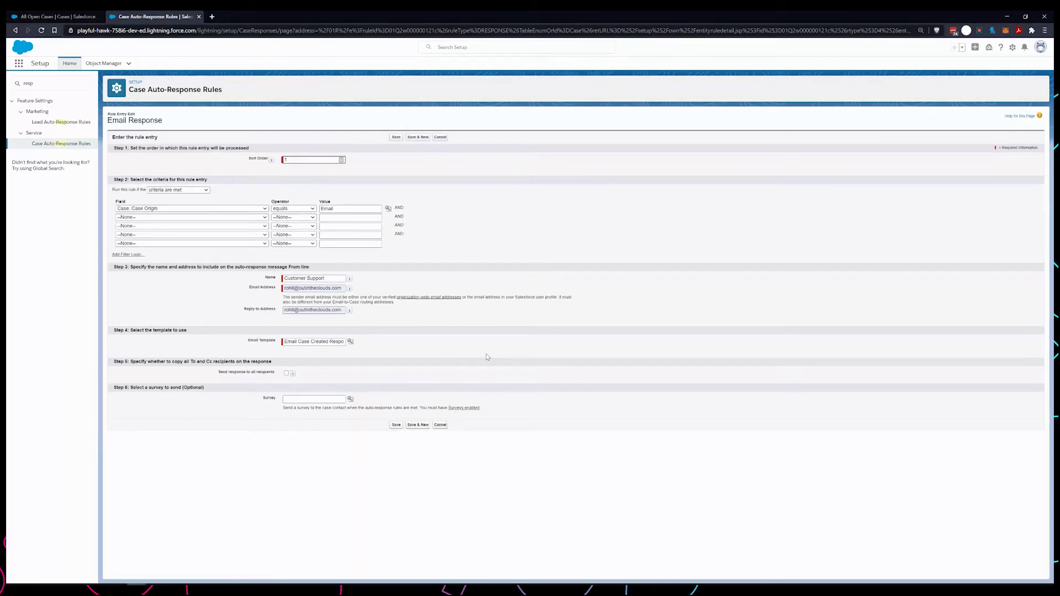
Save the rule entry and bring up a maximized Gmail new message window.
{"action": "left_click", "coordinate": [396, 426]}
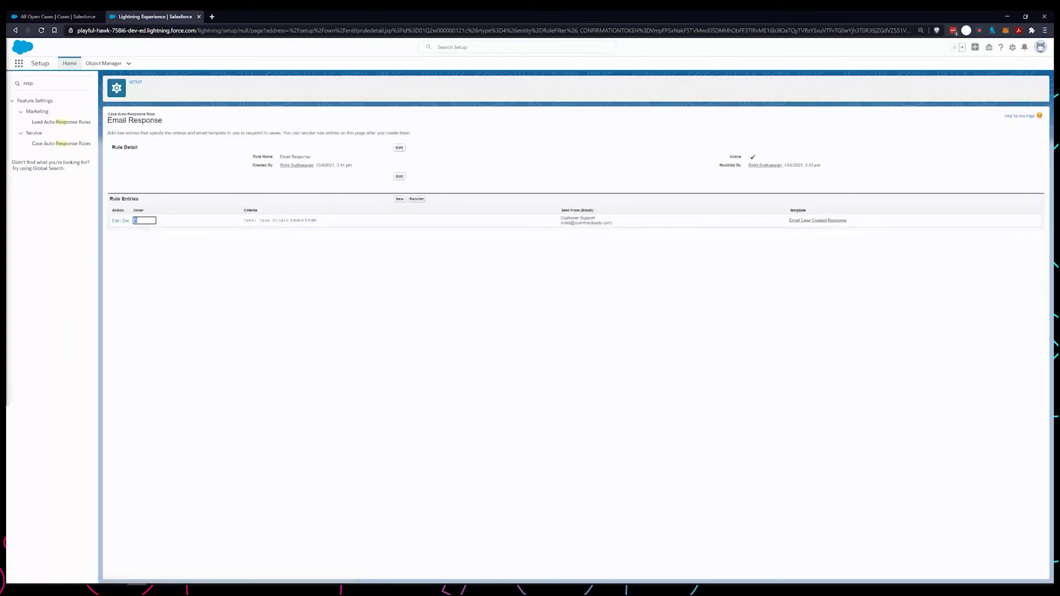
{"action": "key", "text": "alt+Tab"}
{"action": "double_click", "coordinate": [389, 21]}
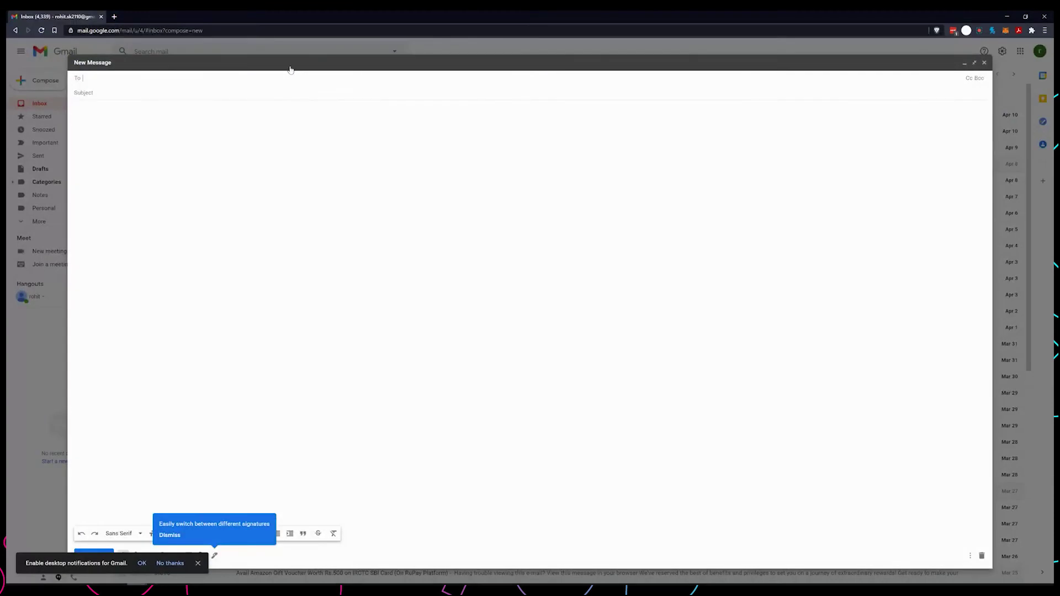
Address the email to the routing address with subject 'Case Email Auto Response Rule'.
{"action": "key", "text": "ctrl+v"}
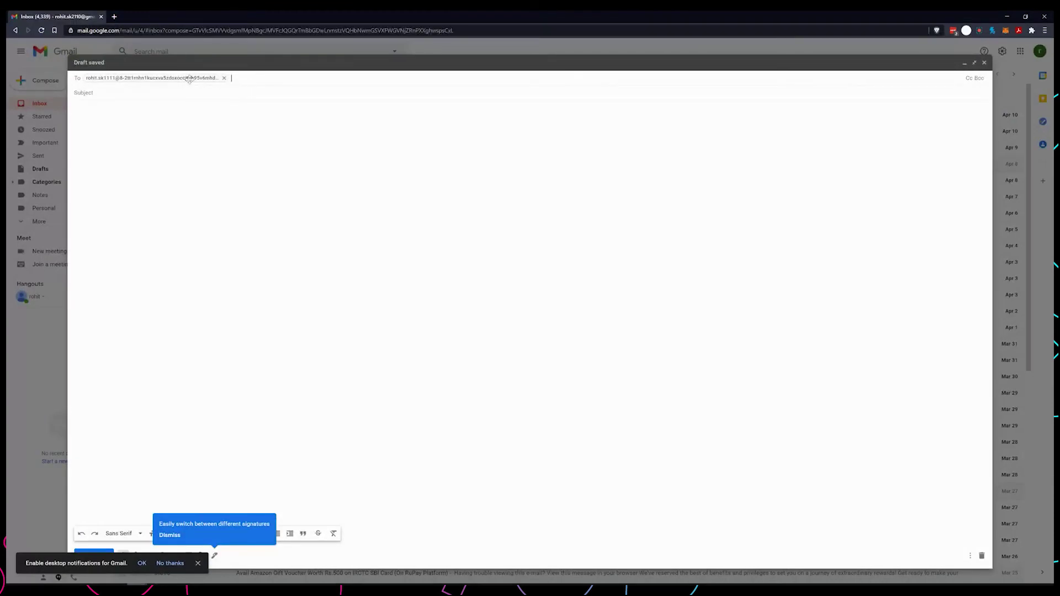
{"action": "left_click", "coordinate": [183, 94]}
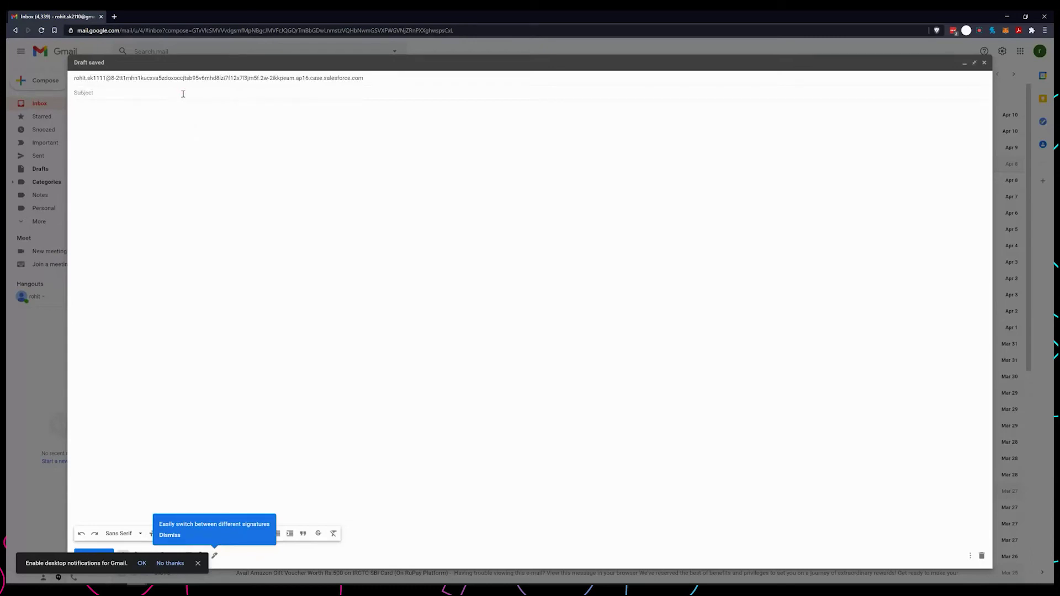
{"action": "type", "text": "Email"}
{"action": "key", "text": "BackSpace"}
{"action": "key", "text": "BackSpace"}
{"action": "key", "text": "BackSpace"}
{"action": "key", "text": "BackSpace"}
{"action": "key", "text": "BackSpace"}
{"action": "type", "text": "Case Email Auto Response Ru"}
{"action": "left_click_drag", "start_coordinate": [194, 93], "coordinate": [63, 93]}
{"action": "key", "text": "ctrl+c"}
Write the body as the subject plus ' - Testing' and send the email.
{"action": "left_click", "coordinate": [108, 106]}
{"action": "key", "text": "ctrl+v"}
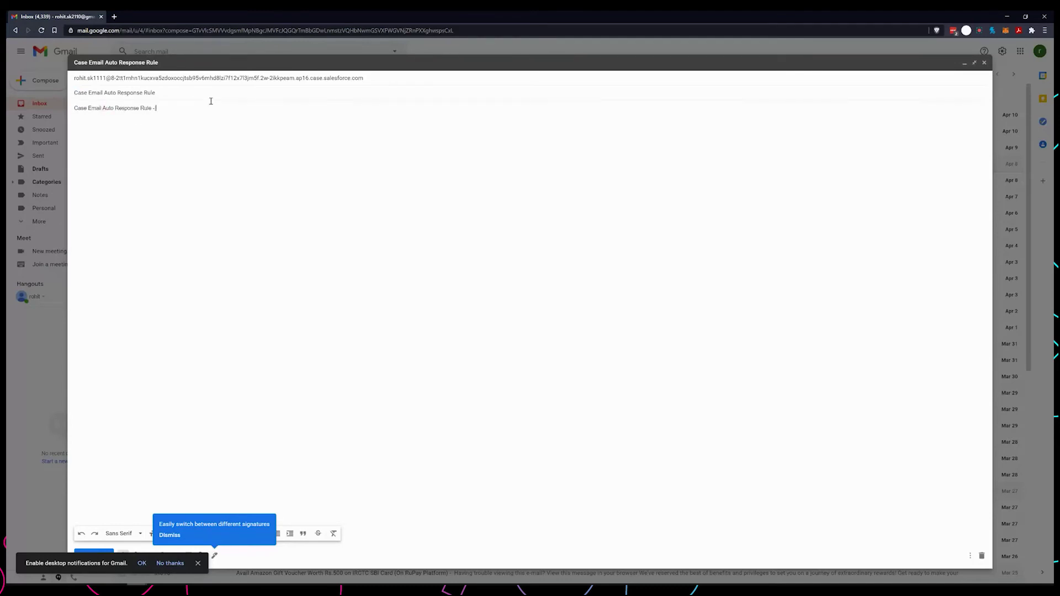
{"action": "type", "text": "- Testing"}
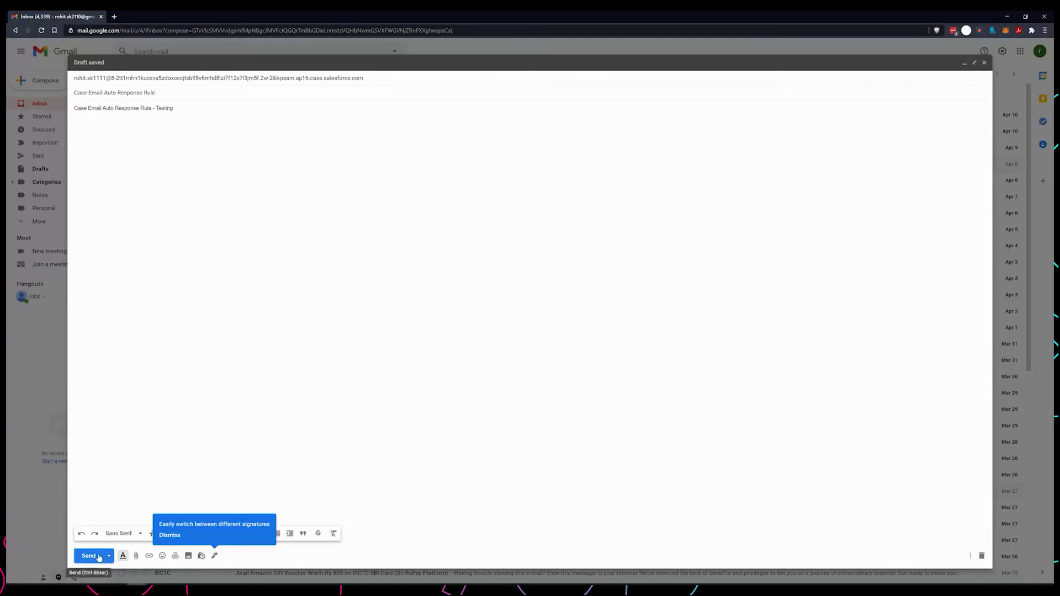
{"action": "left_click", "coordinate": [99, 557]}
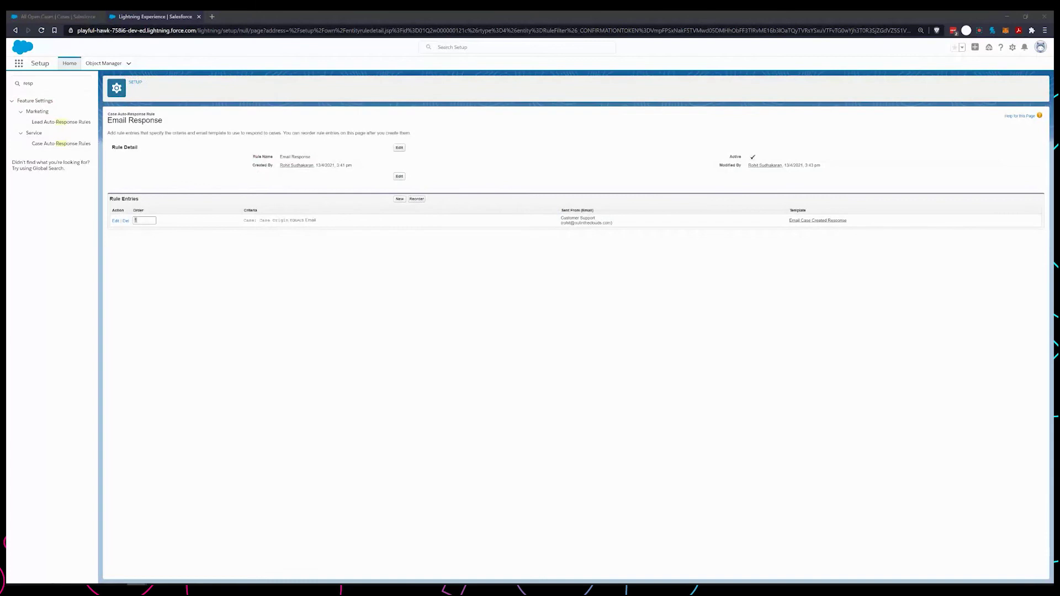
Refresh the open cases list until the new 'Case Email Auto Response Rule' case appears.
{"action": "left_click", "coordinate": [58, 16]}
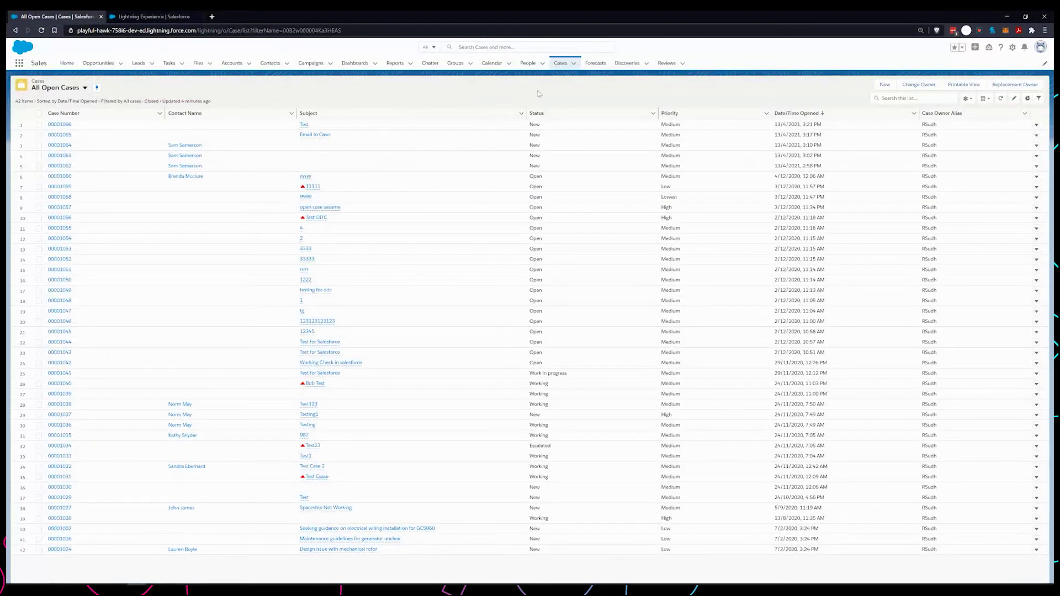
{"action": "left_click", "coordinate": [564, 64]}
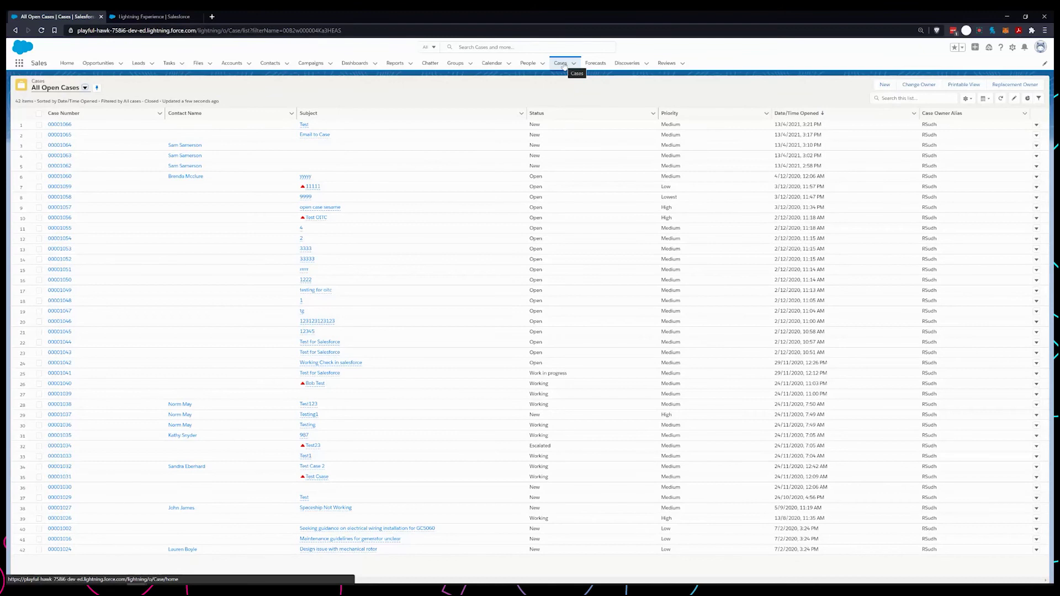
{"action": "left_click", "coordinate": [563, 64]}
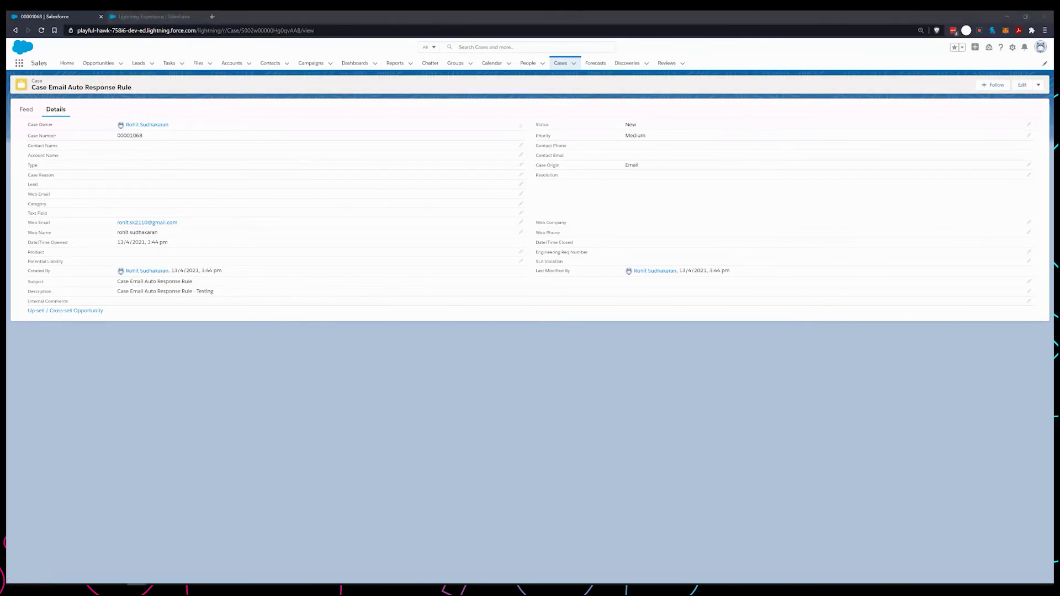
Switch to a maximized Gmail window to read the 'Case Created' auto-response email.
{"action": "key", "text": "alt+Tab"}
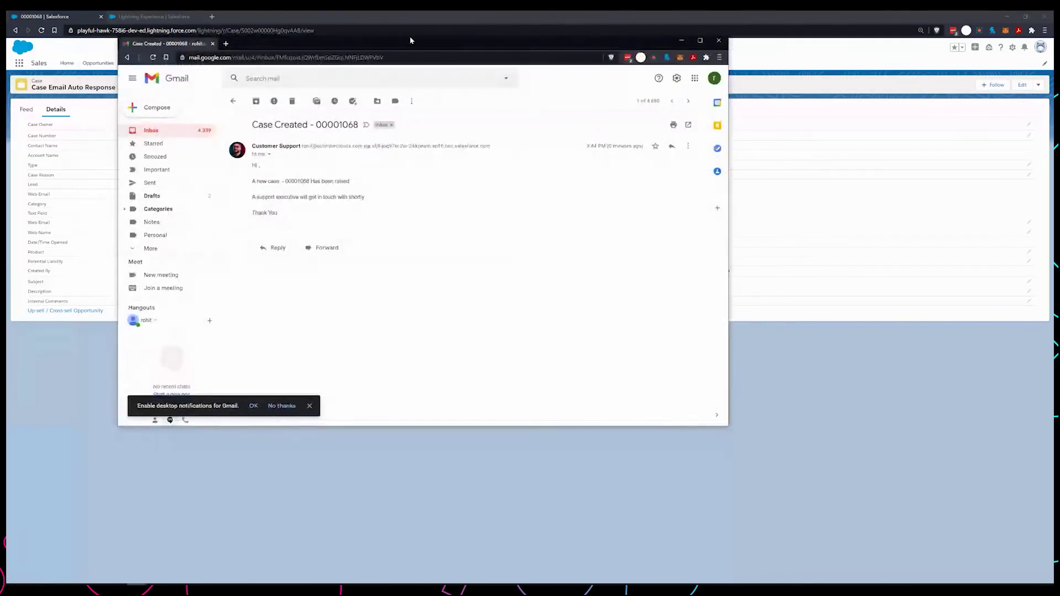
{"action": "double_click", "coordinate": [411, 40]}
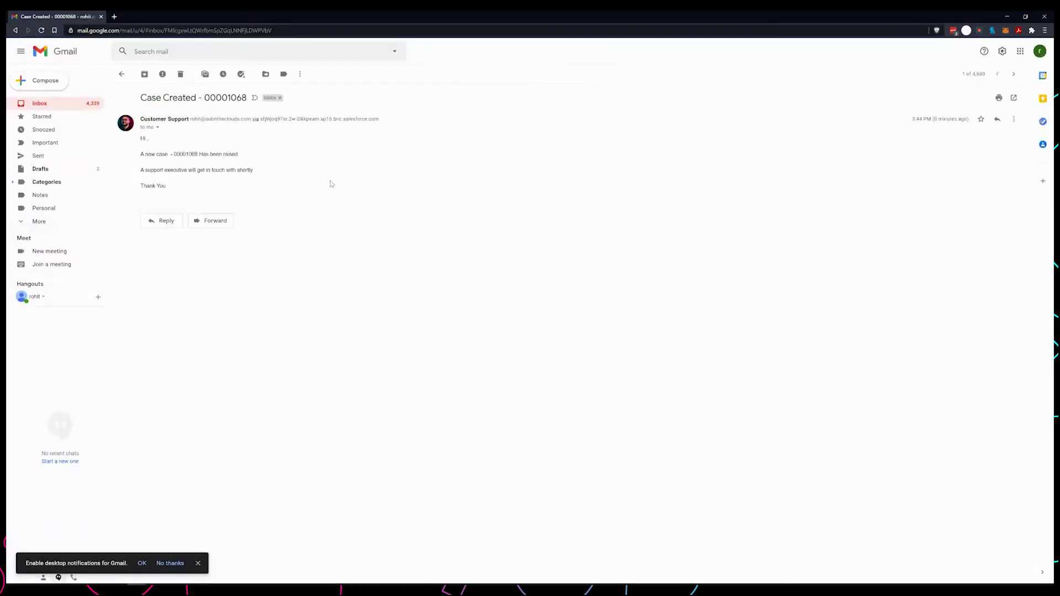